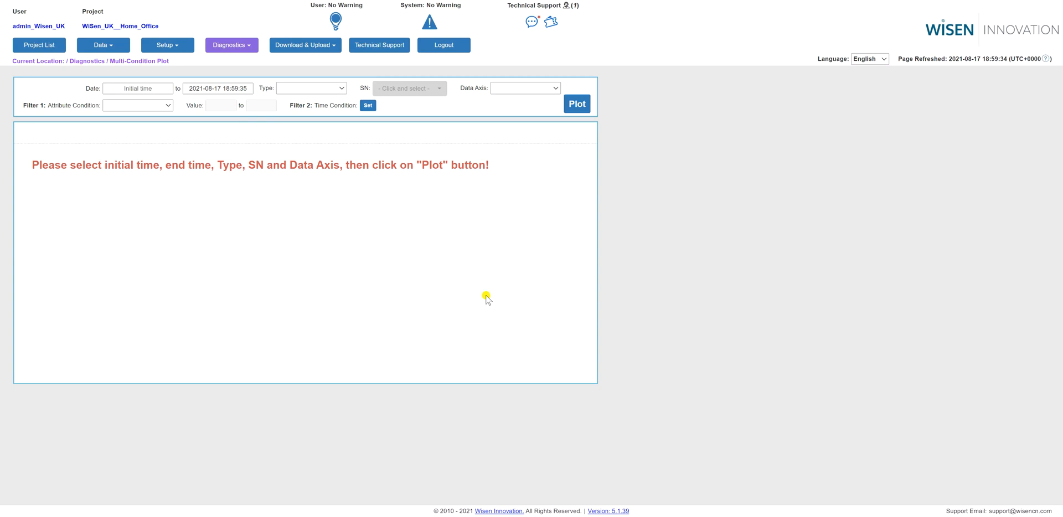
{"action": "left_click", "coordinate": [135, 89]}
{"action": "left_click", "coordinate": [134, 90]}
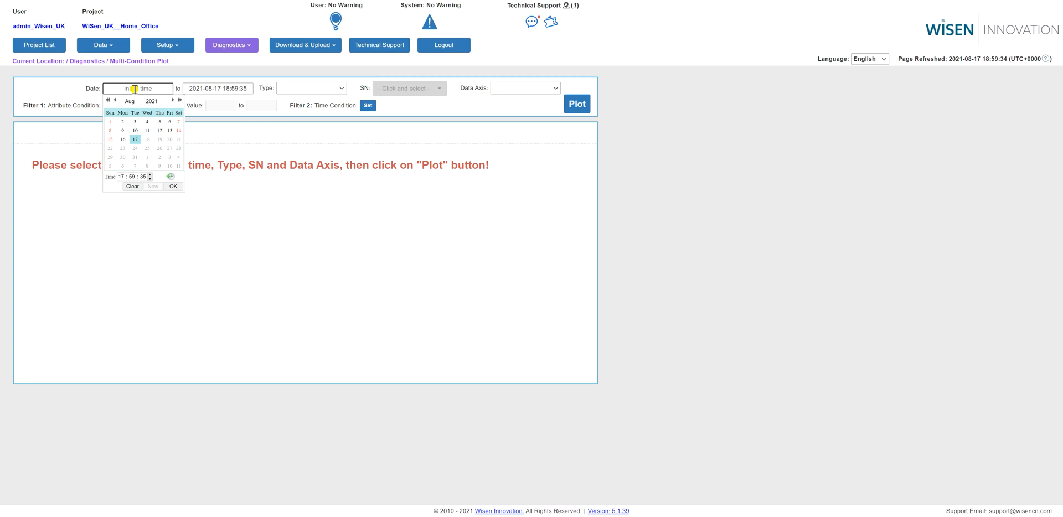
{"action": "left_click", "coordinate": [120, 178]}
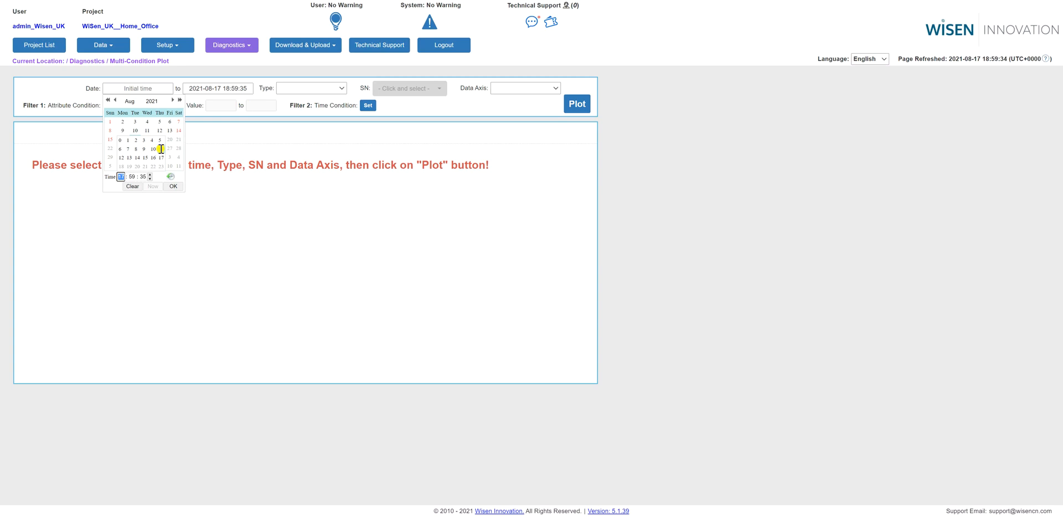
{"action": "left_click", "coordinate": [160, 148]}
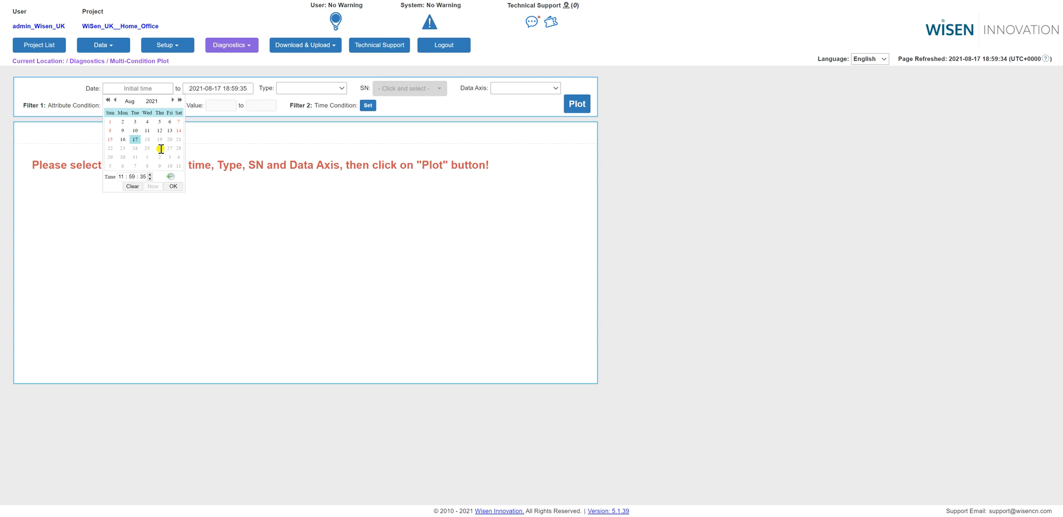
{"action": "left_click", "coordinate": [133, 177]}
{"action": "left_click", "coordinate": [120, 157]}
{"action": "left_click", "coordinate": [213, 157]}
Choose the sensor type 6305-O-Tilt and the device with SN 1483043D for the plot.
{"action": "left_click", "coordinate": [306, 90]}
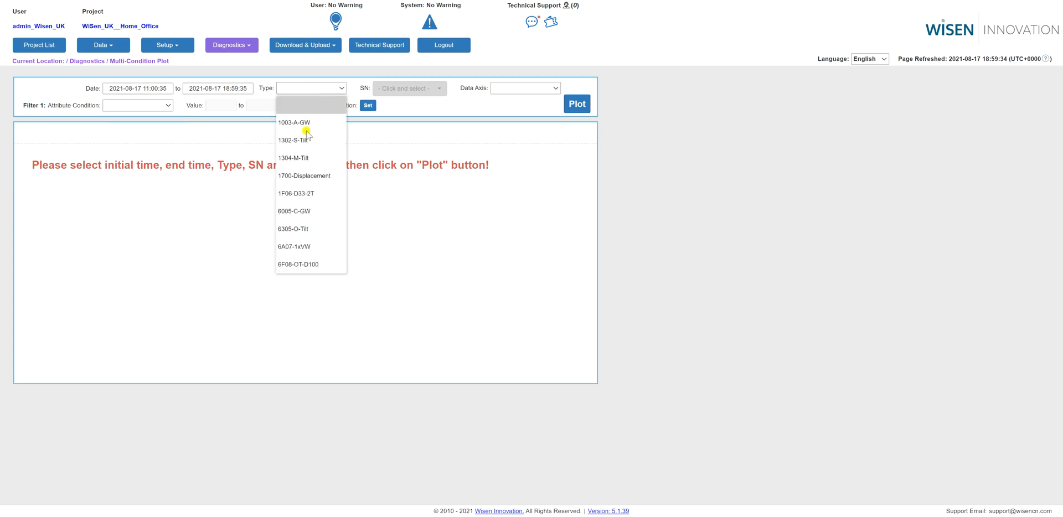
{"action": "left_click", "coordinate": [306, 229]}
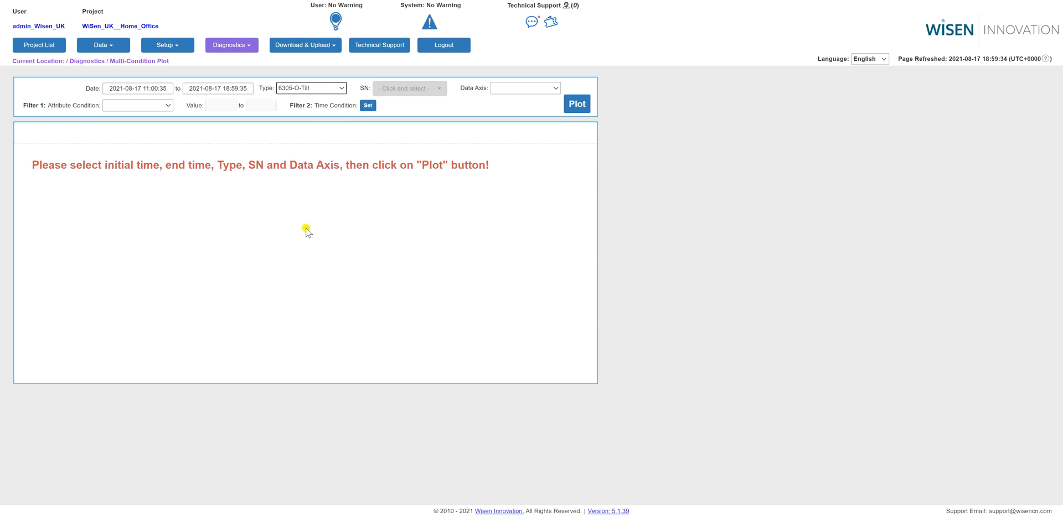
{"action": "left_click", "coordinate": [410, 89]}
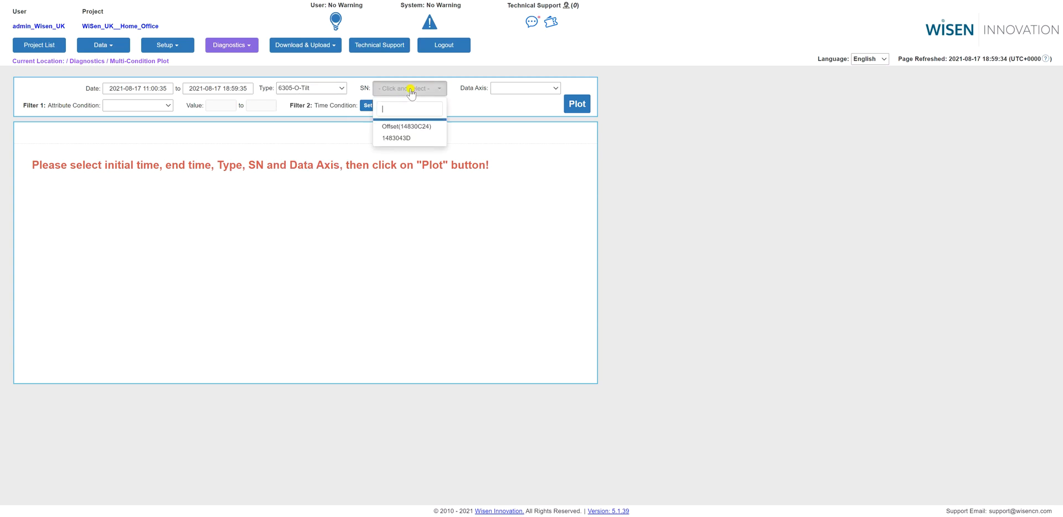
{"action": "left_click", "coordinate": [407, 138]}
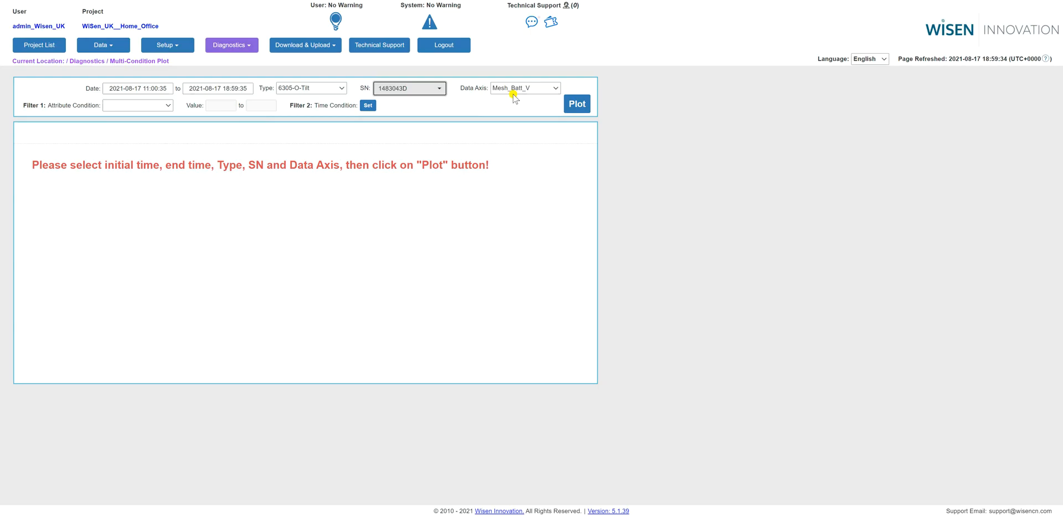
Set both the data axis and the Filter 1 attribute condition to Temp(℃).
{"action": "left_click", "coordinate": [519, 92]}
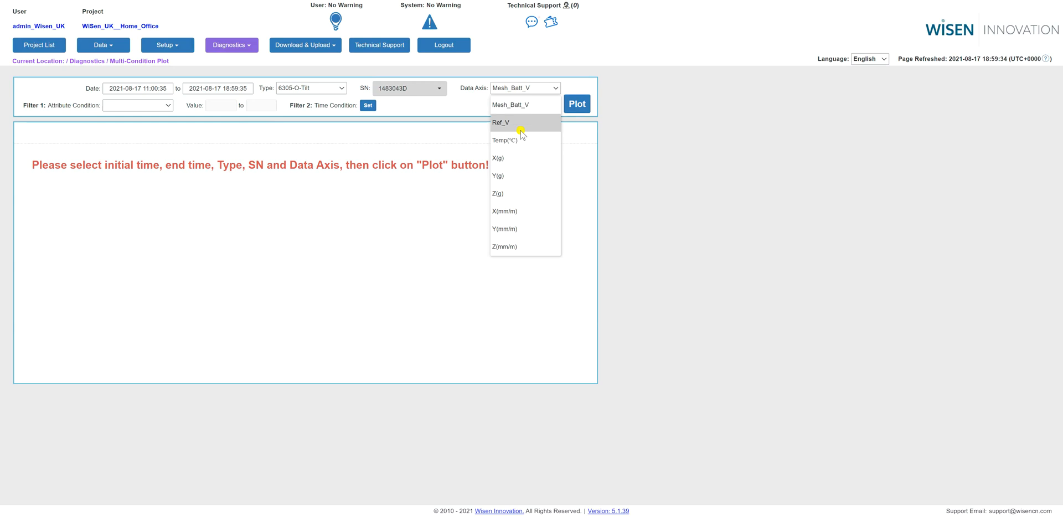
{"action": "left_click", "coordinate": [521, 141]}
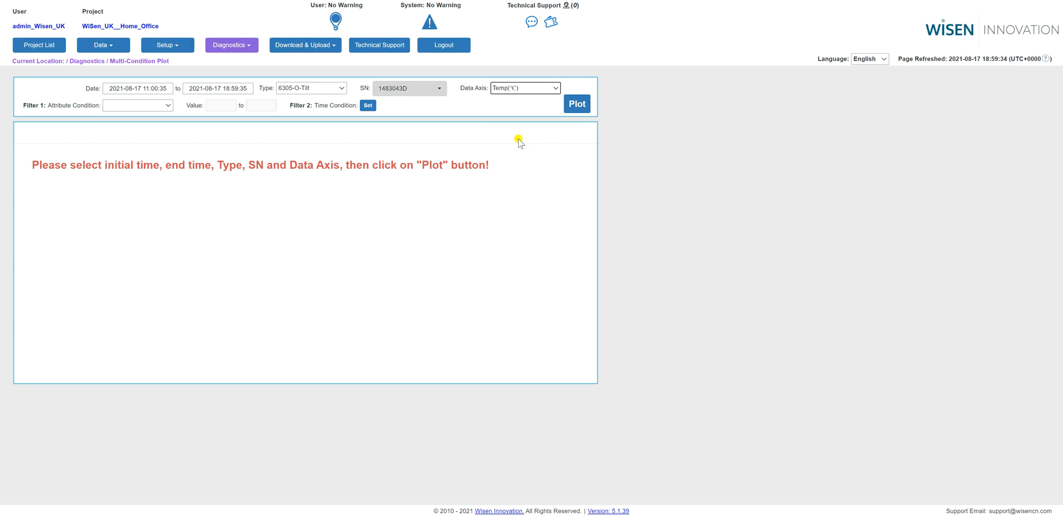
{"action": "left_click", "coordinate": [124, 106]}
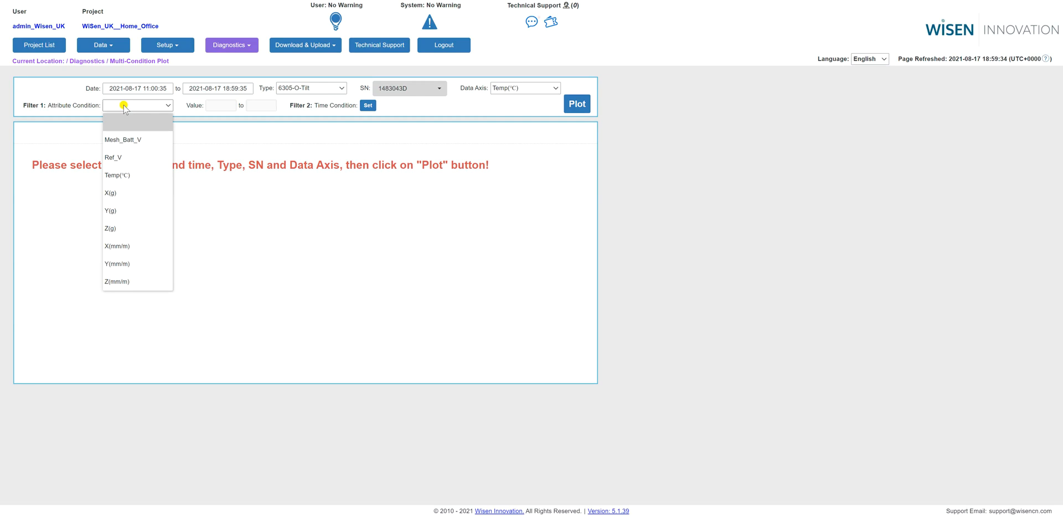
{"action": "left_click", "coordinate": [133, 176]}
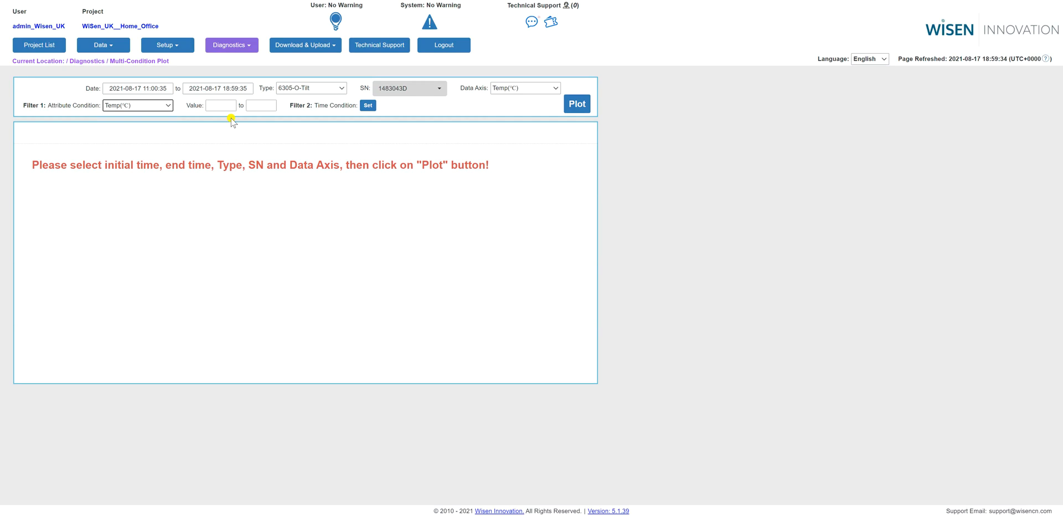
Open the Filter 2 time condition and set the first interval's initial time to 11:00.
{"action": "left_click", "coordinate": [369, 105]}
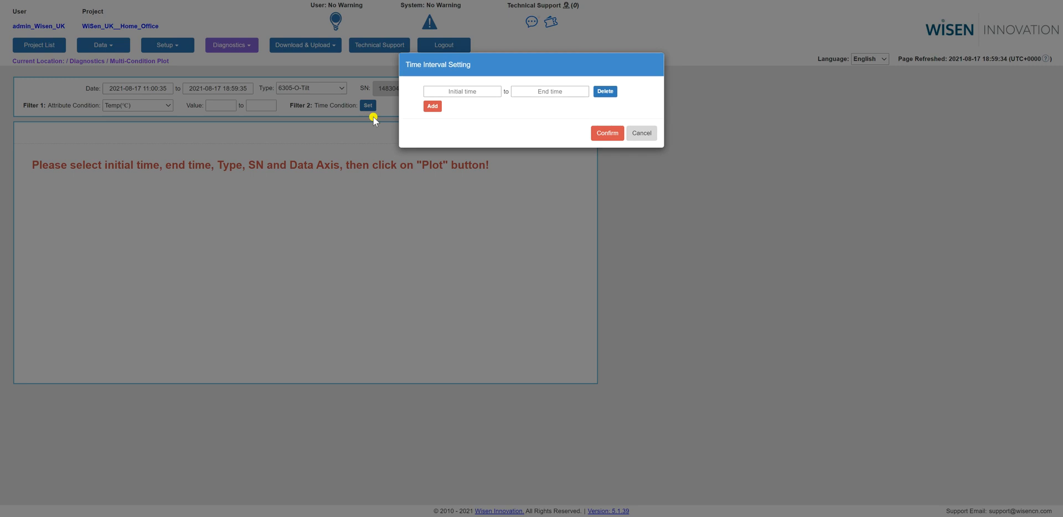
{"action": "left_click", "coordinate": [476, 92]}
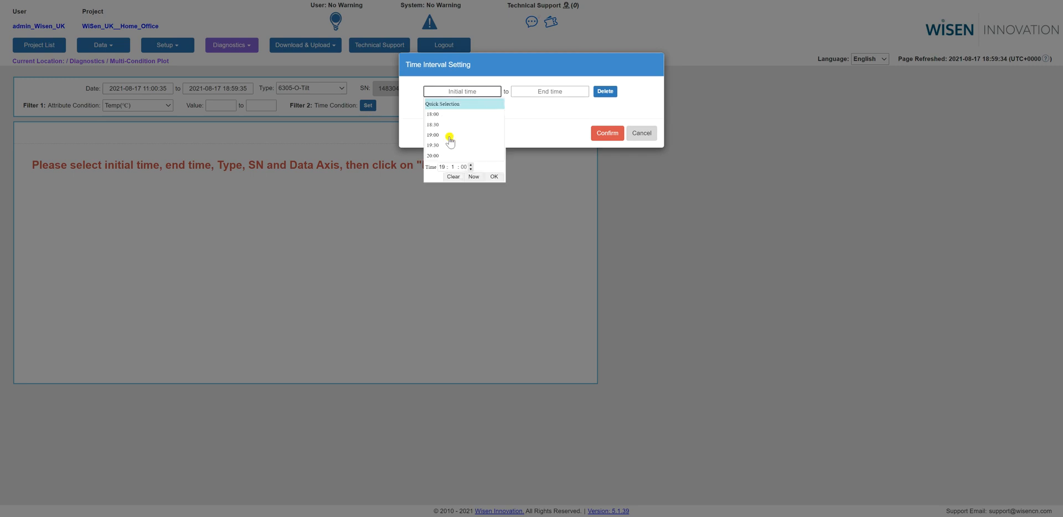
{"action": "left_click", "coordinate": [443, 167]}
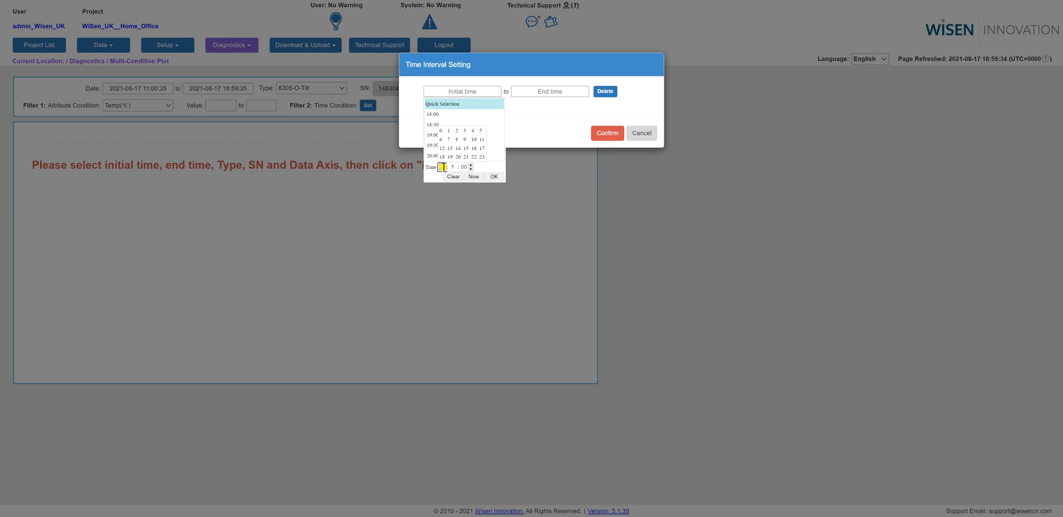
{"action": "left_click", "coordinate": [481, 140]}
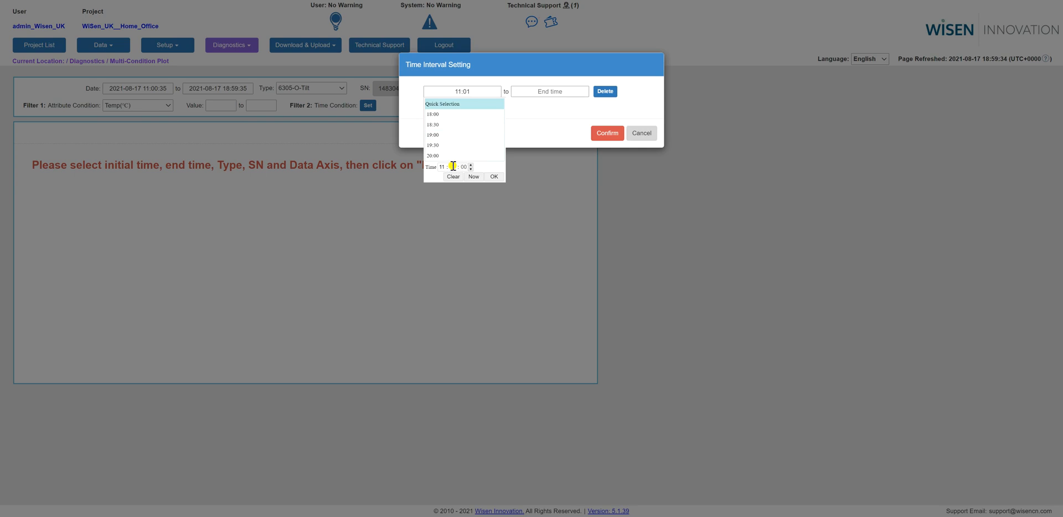
{"action": "left_click", "coordinate": [453, 167]}
{"action": "left_click", "coordinate": [441, 148]}
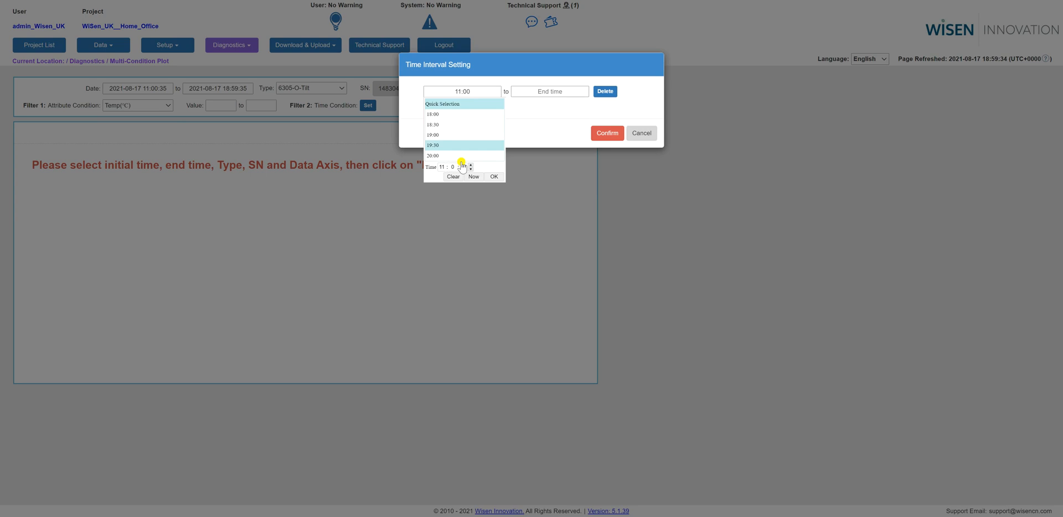
{"action": "left_click", "coordinate": [494, 177]}
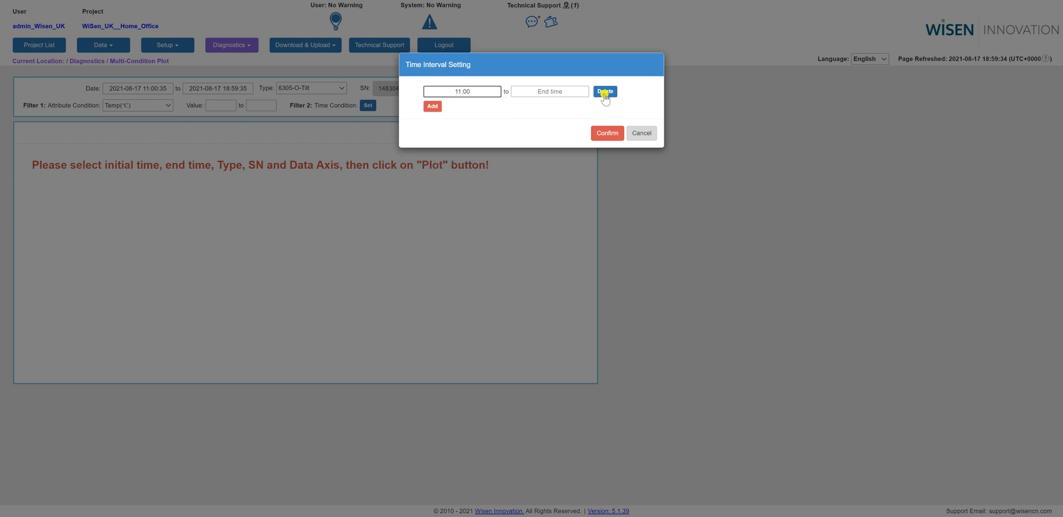
Set the end time of the first time interval to 12:01.
{"action": "left_click", "coordinate": [576, 93]}
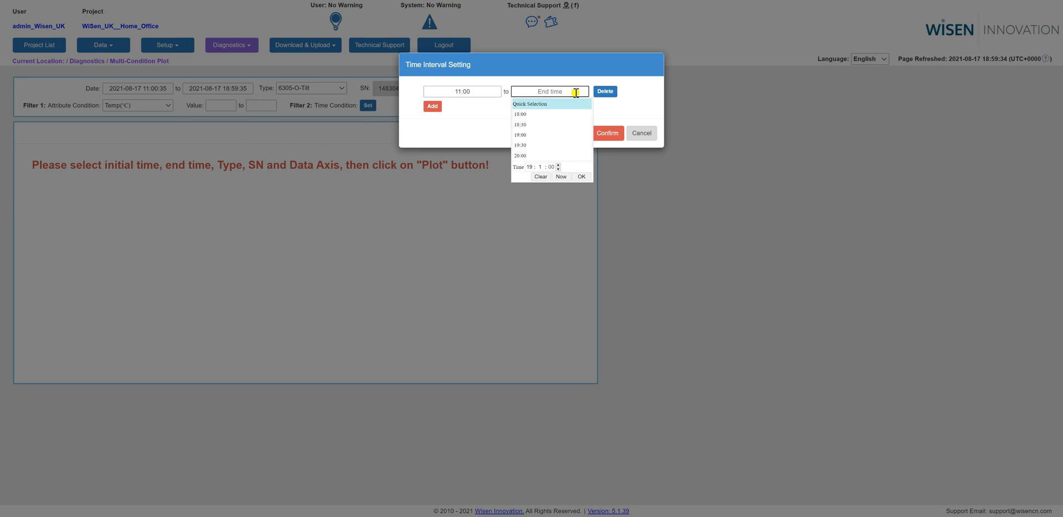
{"action": "left_click", "coordinate": [529, 166]}
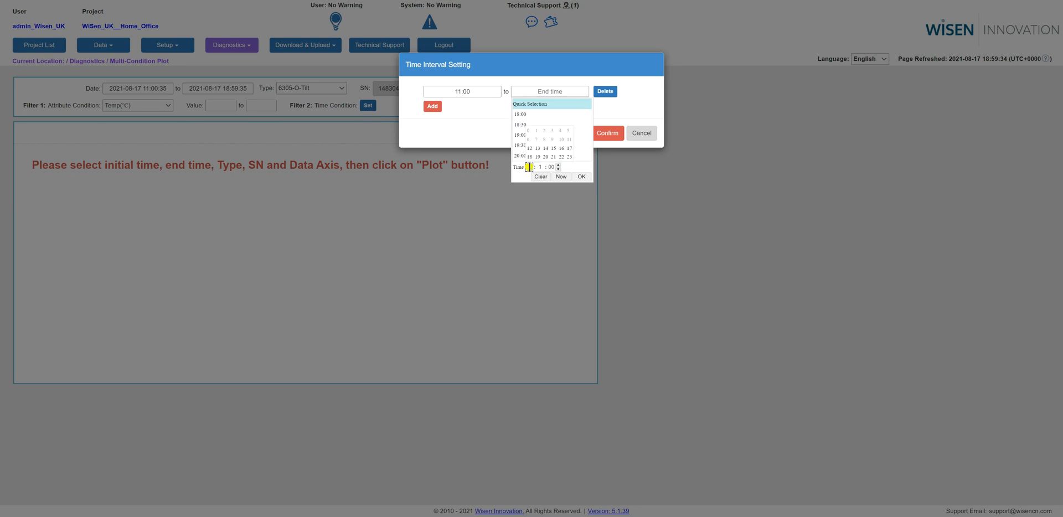
{"action": "left_click", "coordinate": [528, 149]}
{"action": "left_click", "coordinate": [529, 149]}
{"action": "left_click", "coordinate": [583, 177]}
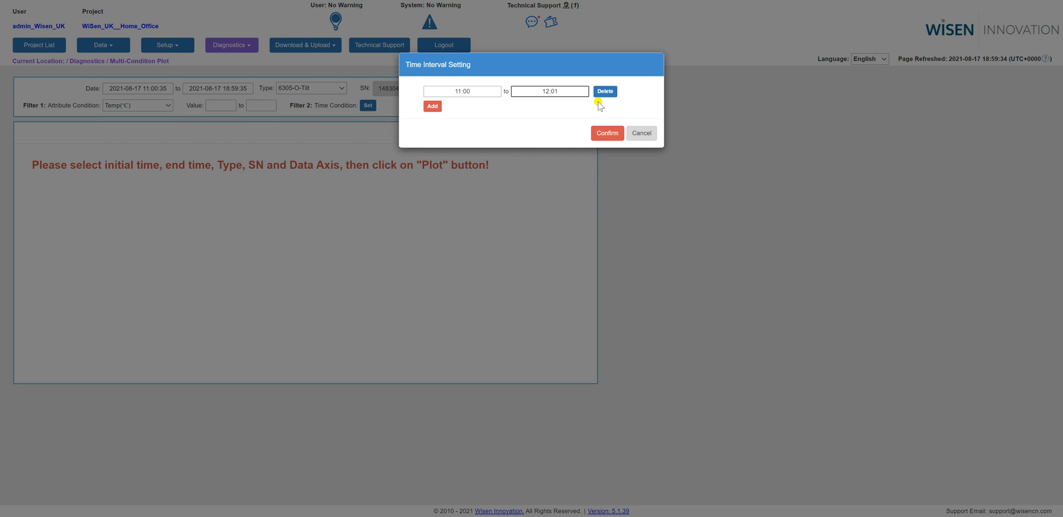
Add a second time interval from 18:00 to 19:00 and confirm the time condition.
{"action": "left_click", "coordinate": [438, 104]}
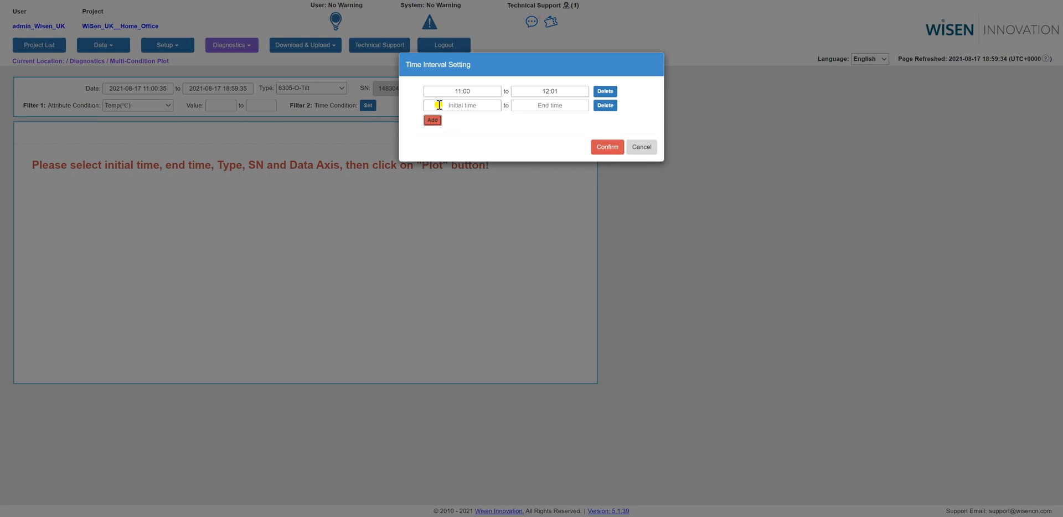
{"action": "left_click", "coordinate": [454, 105]}
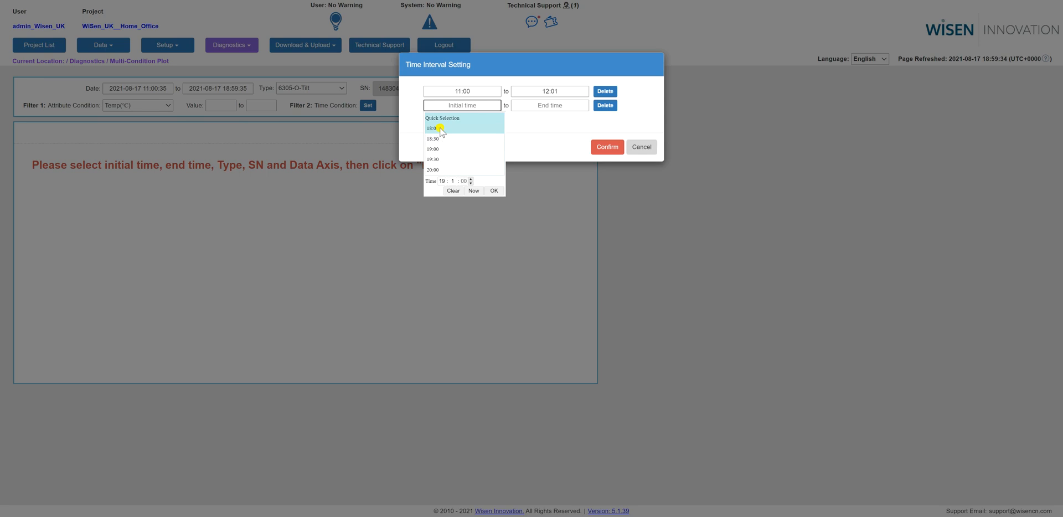
{"action": "left_click", "coordinate": [441, 129]}
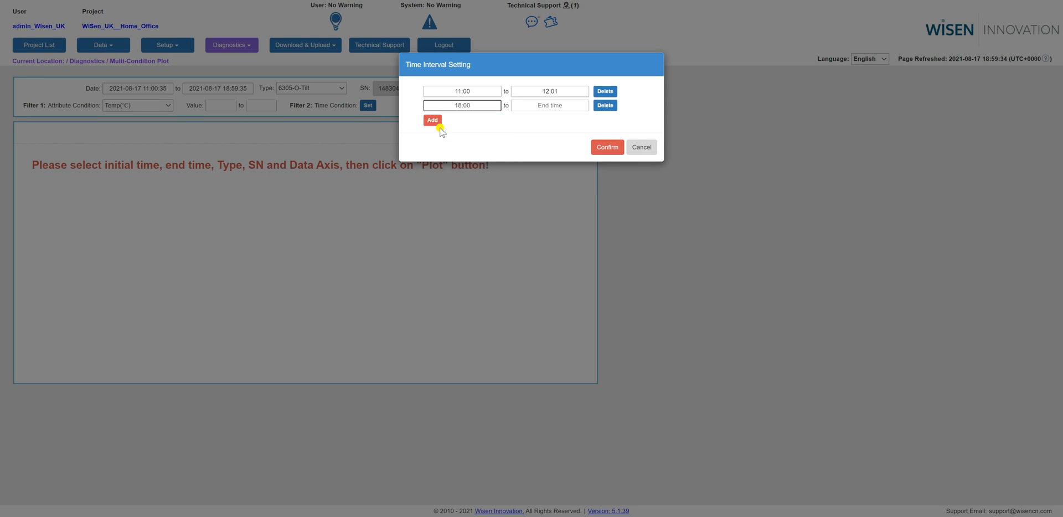
{"action": "left_click", "coordinate": [543, 106]}
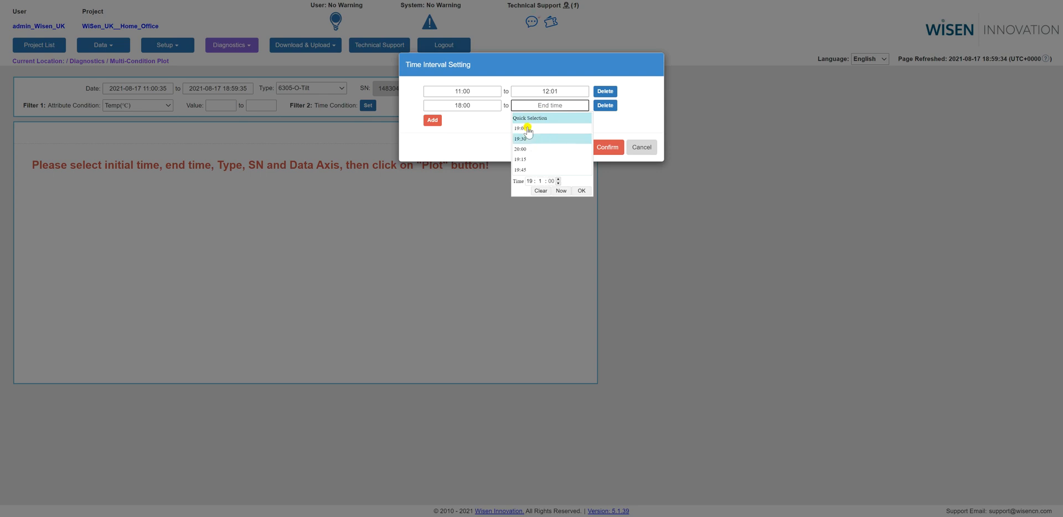
{"action": "left_click", "coordinate": [528, 128]}
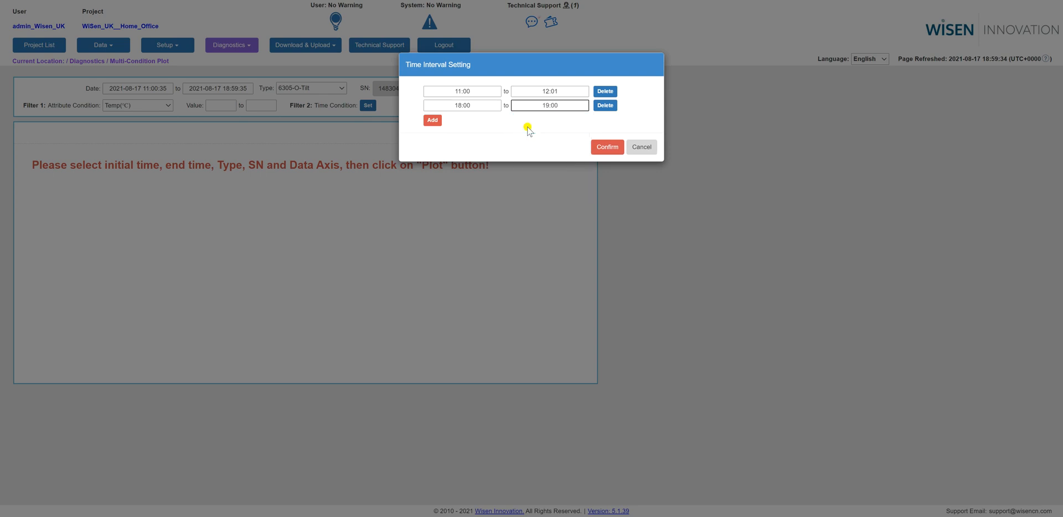
{"action": "left_click", "coordinate": [601, 148]}
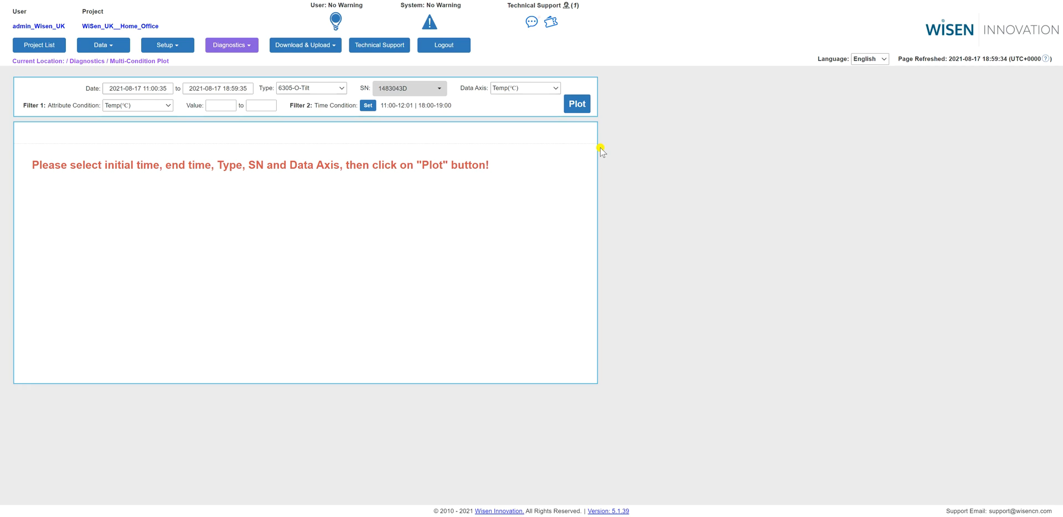
Plot the time-filtered temperature data and inspect the curve's first point and the points around the gap between the two intervals.
{"action": "left_click", "coordinate": [574, 106]}
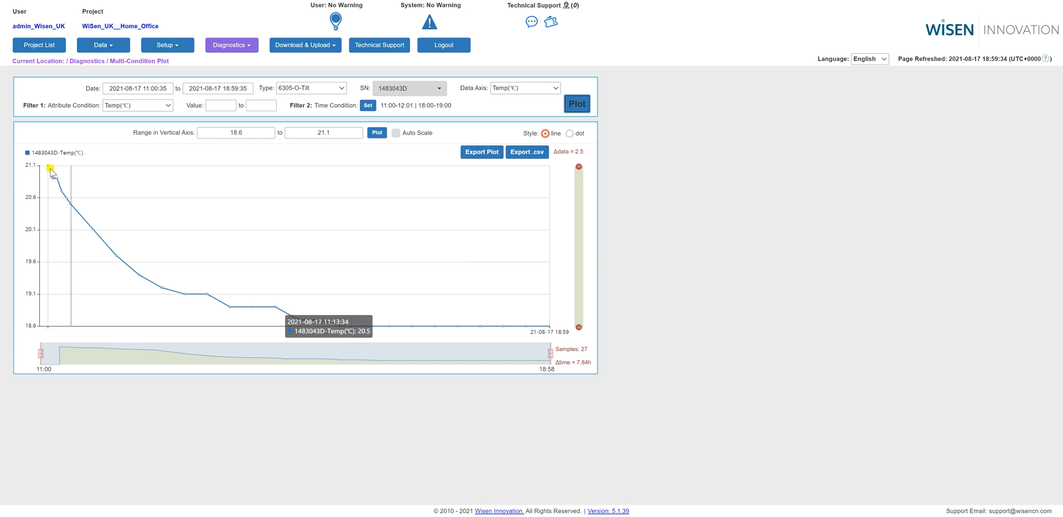
{"action": "mouse_move", "coordinate": [48, 168]}
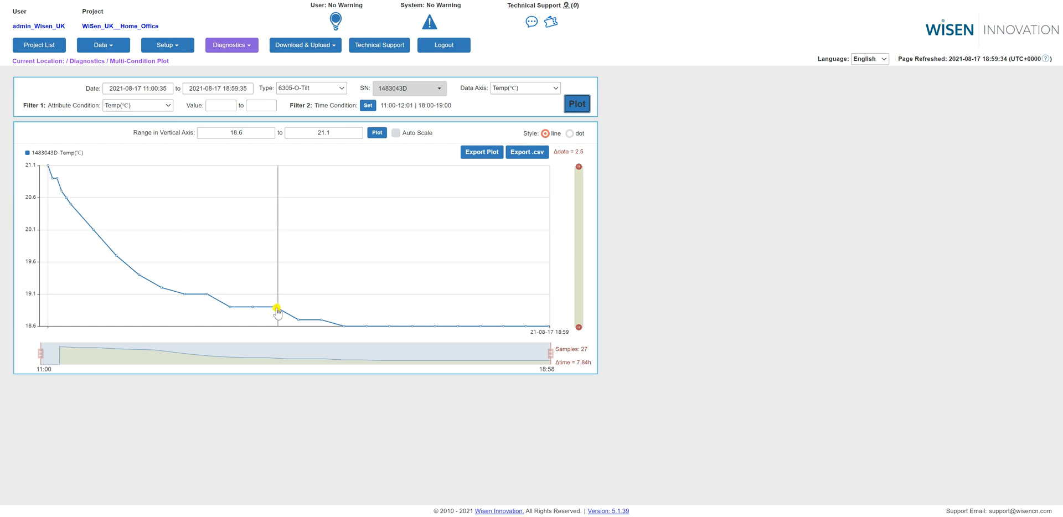
{"action": "mouse_move", "coordinate": [277, 310]}
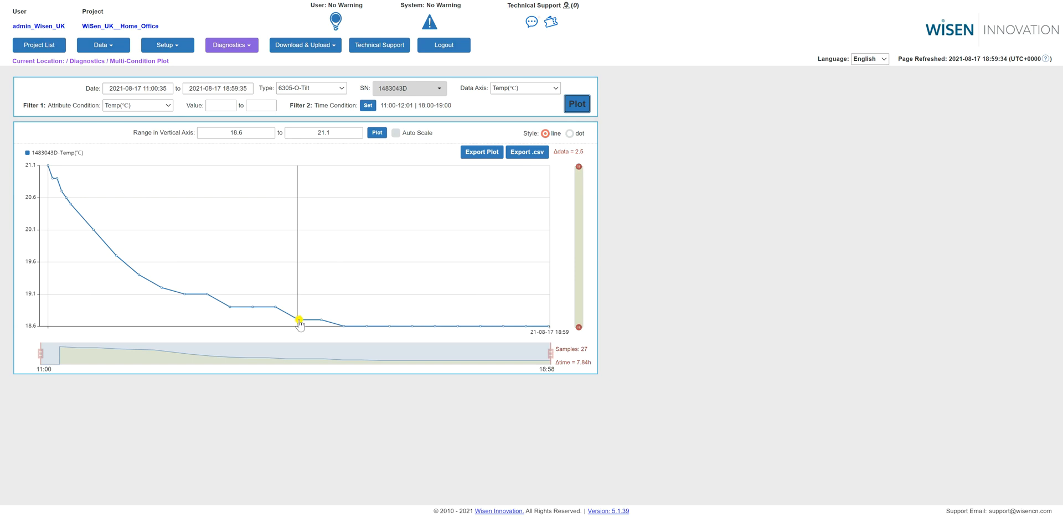
{"action": "mouse_move", "coordinate": [299, 322]}
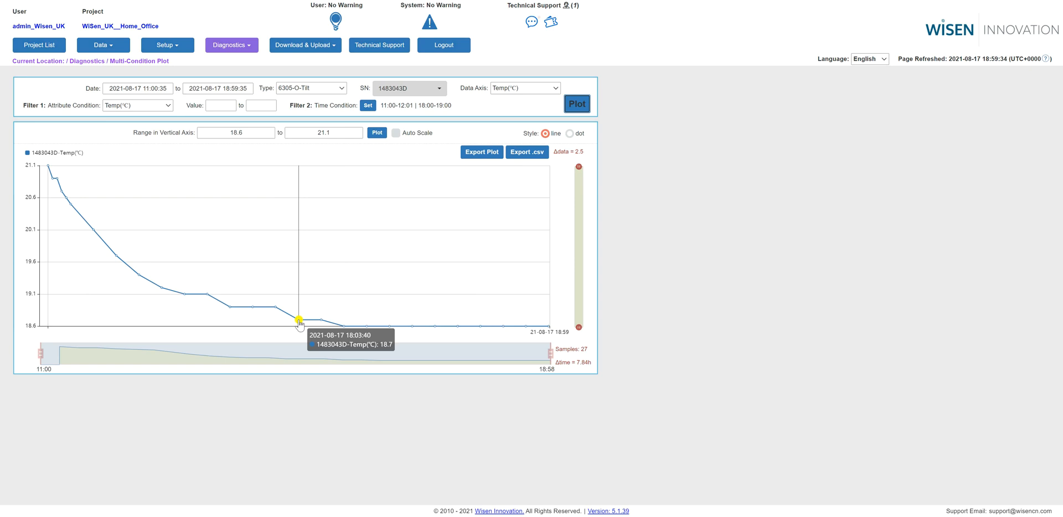
{"action": "right_click", "coordinate": [319, 268]}
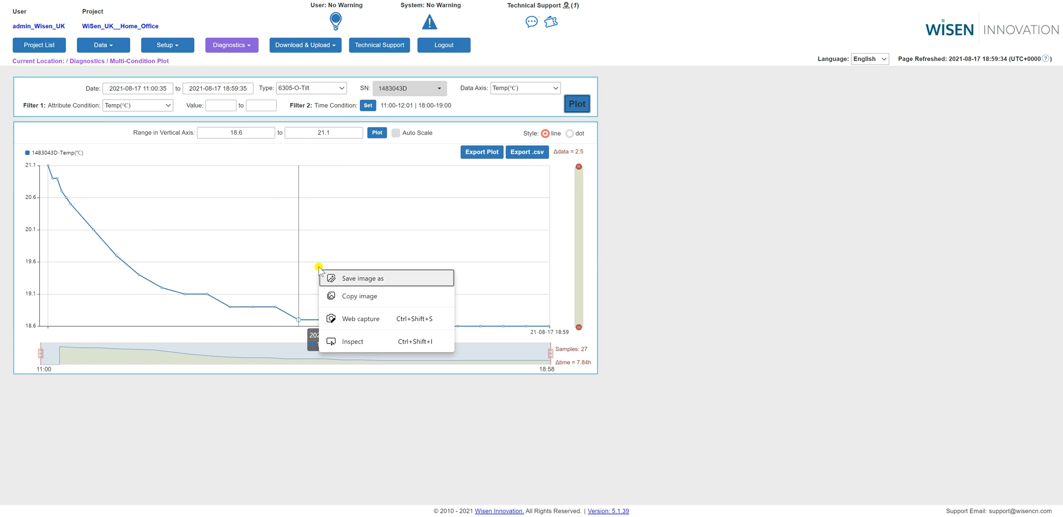
{"action": "left_click", "coordinate": [326, 250]}
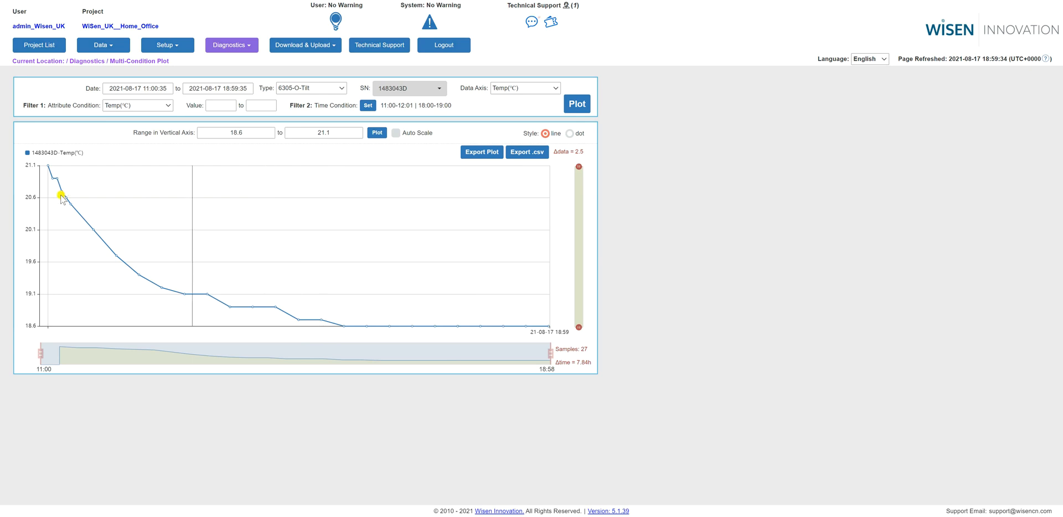
Plot the temperature data limited to values from 19.5 to 21, and replot it with the value range cleared.
{"action": "left_click", "coordinate": [225, 106]}
{"action": "type", "text": ".5"}
{"action": "left_click", "coordinate": [259, 104]}
{"action": "type", "text": "21"}
{"action": "left_click", "coordinate": [582, 105]}
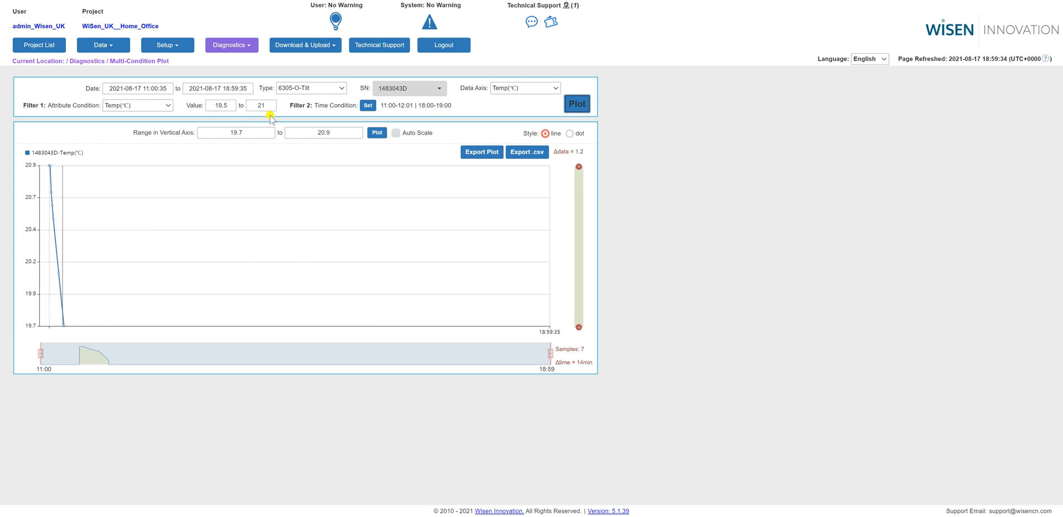
{"action": "left_click", "coordinate": [530, 105]}
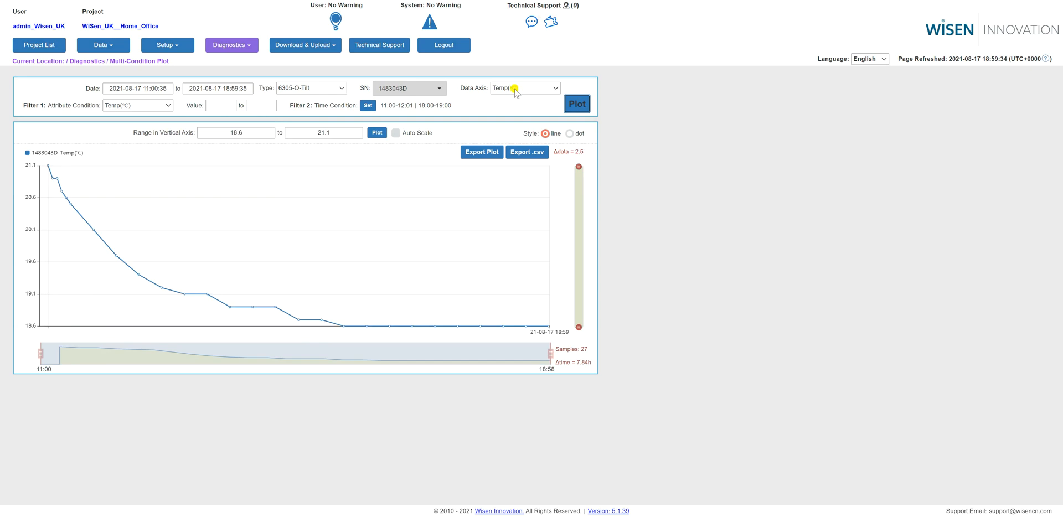
Switch the data axis and the Filter 1 attribute condition to X(mm/m) and plot the data.
{"action": "left_click", "coordinate": [515, 89]}
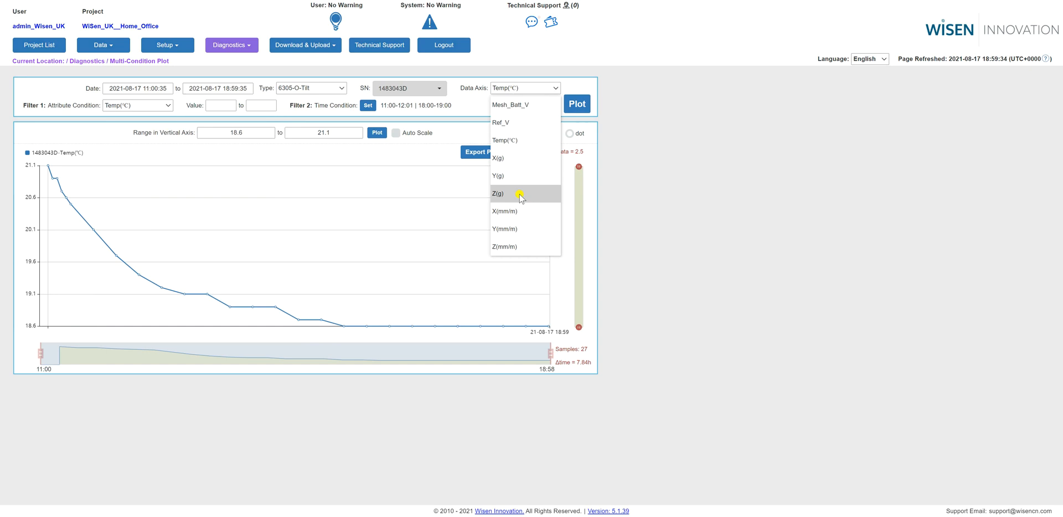
{"action": "left_click", "coordinate": [512, 213]}
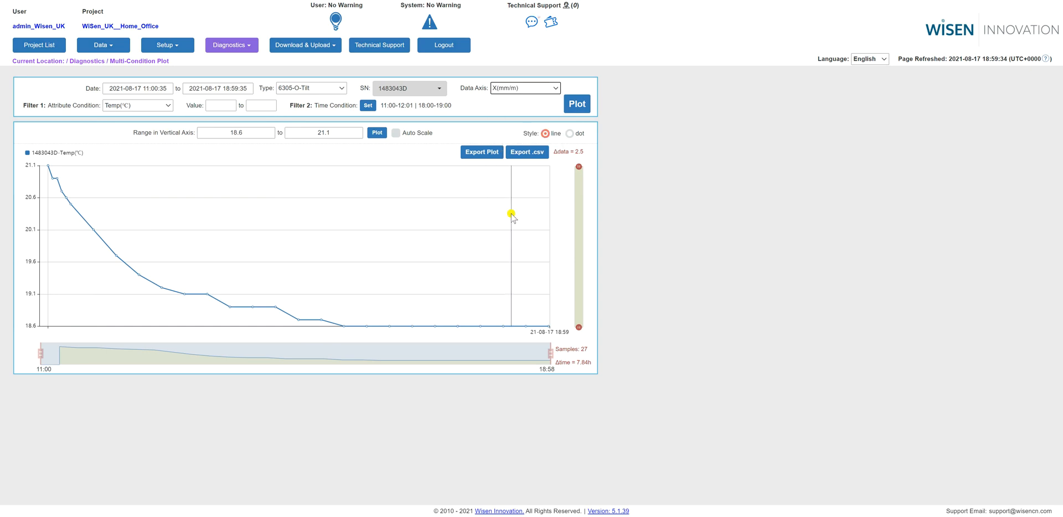
{"action": "left_click", "coordinate": [142, 107]}
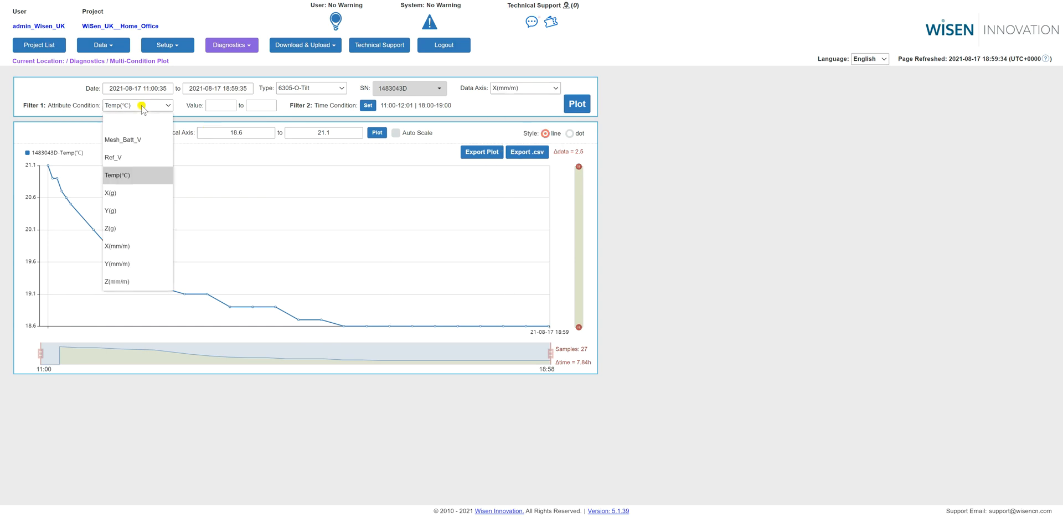
{"action": "left_click", "coordinate": [127, 246]}
{"action": "left_click", "coordinate": [579, 104]}
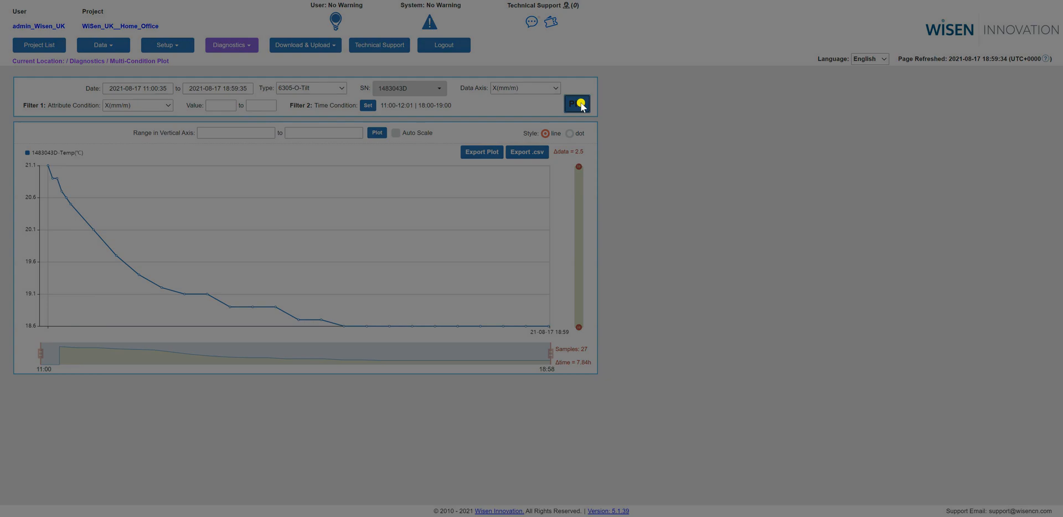